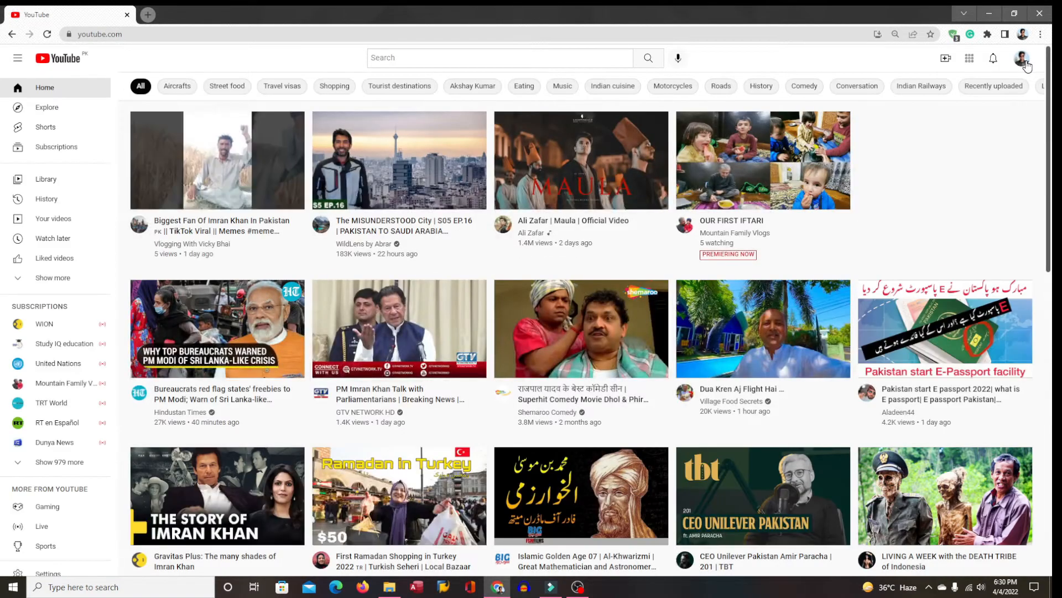
Open YouTube Studio and go to the subtitles of the video on how to download a video from YouTube.
click(1024, 61)
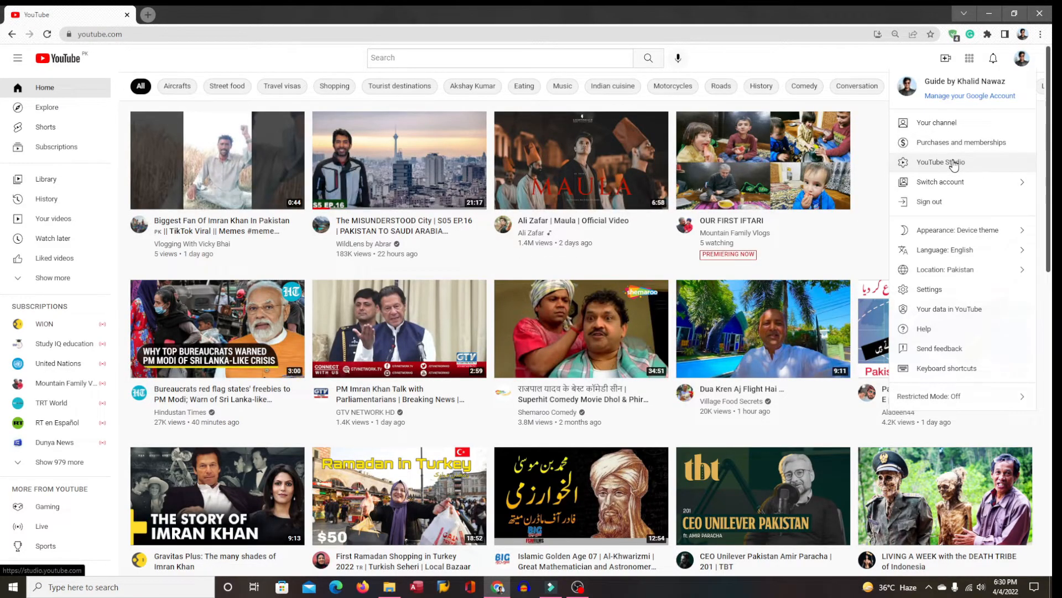
click(954, 163)
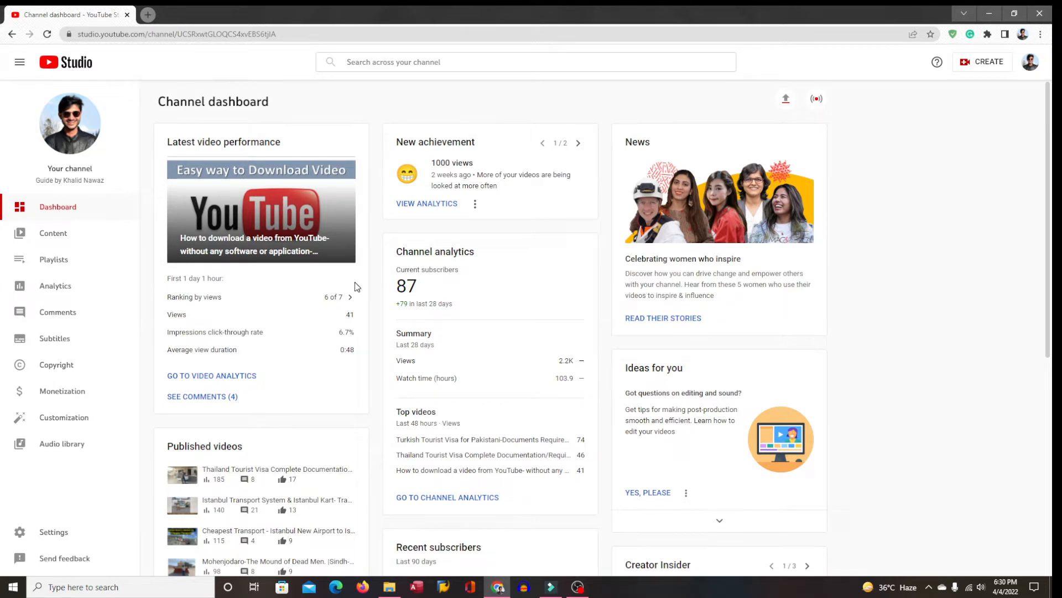
click(50, 338)
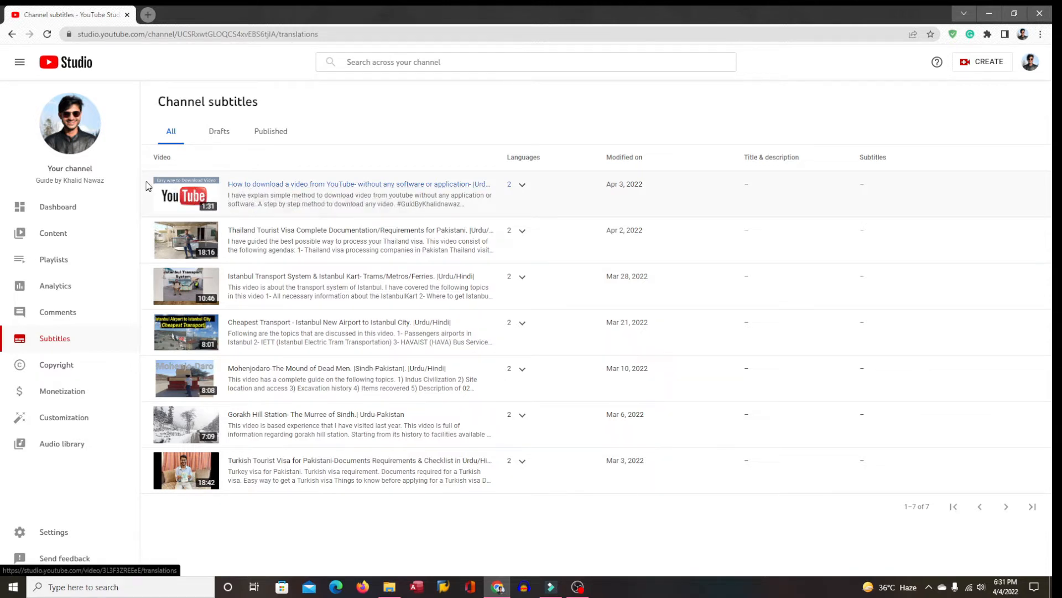
click(192, 192)
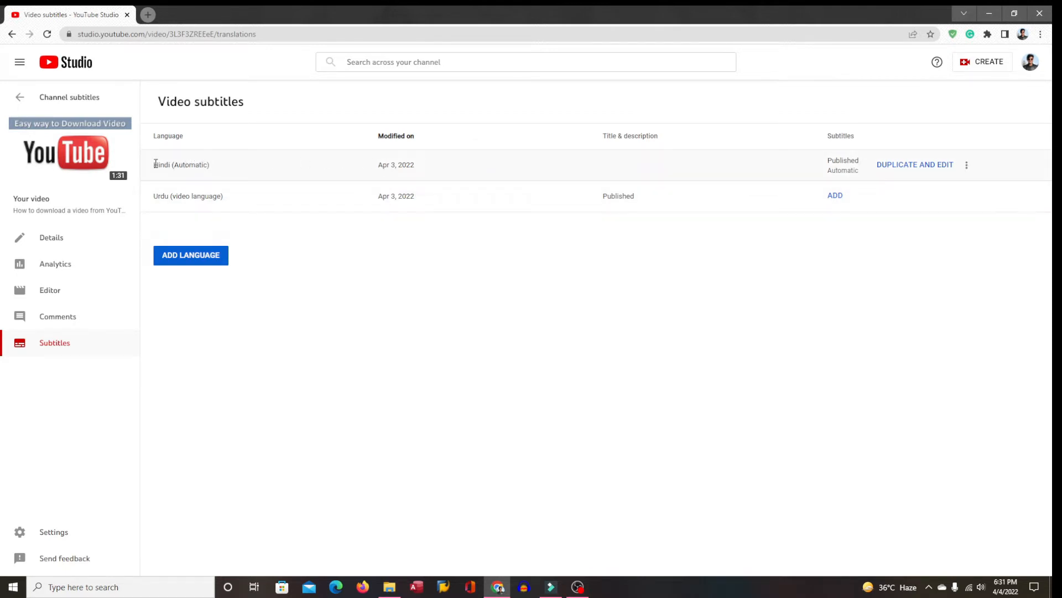
Open an editable duplicate of the automatic Hindi subtitles and close it, discarding the changes.
drag(160, 165, 218, 167)
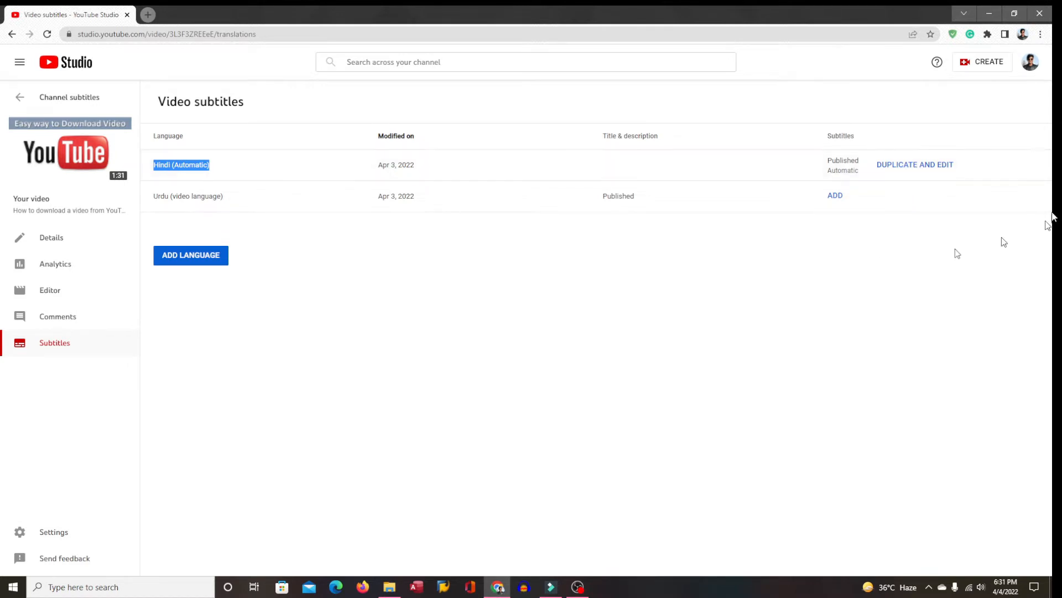
click(914, 165)
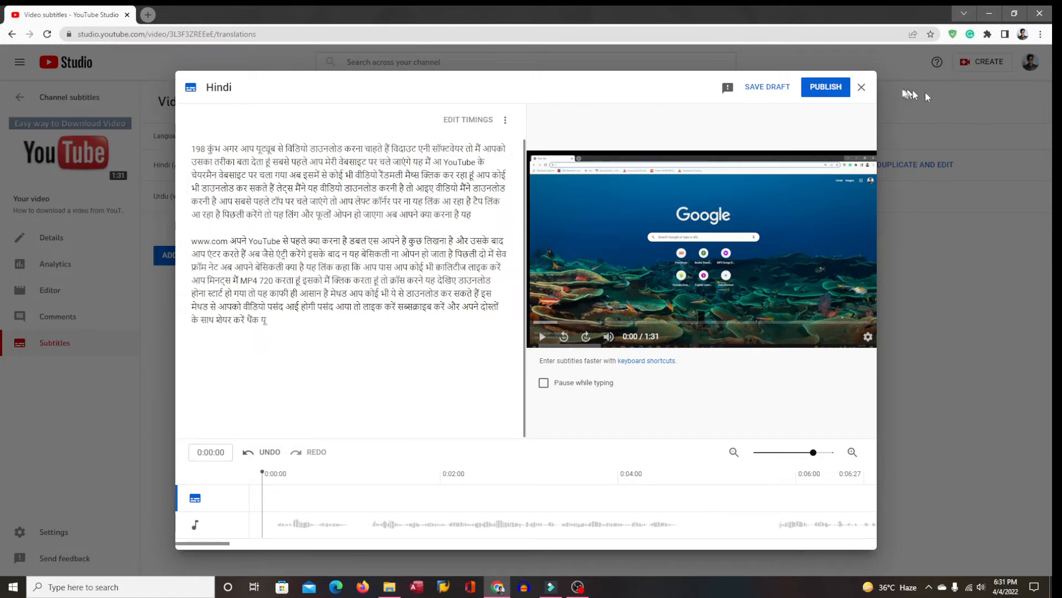
click(862, 88)
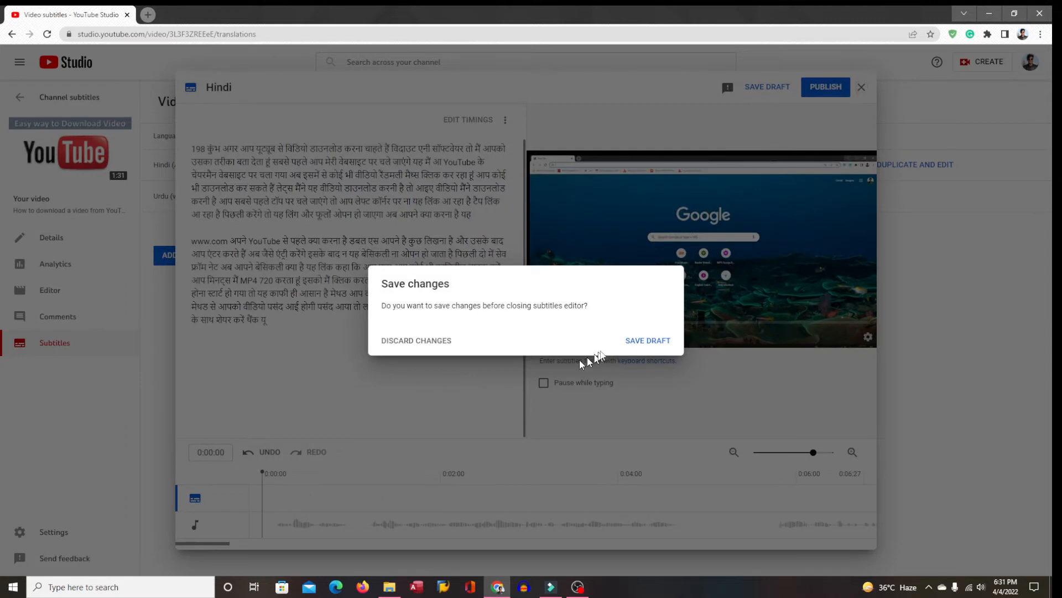
click(410, 346)
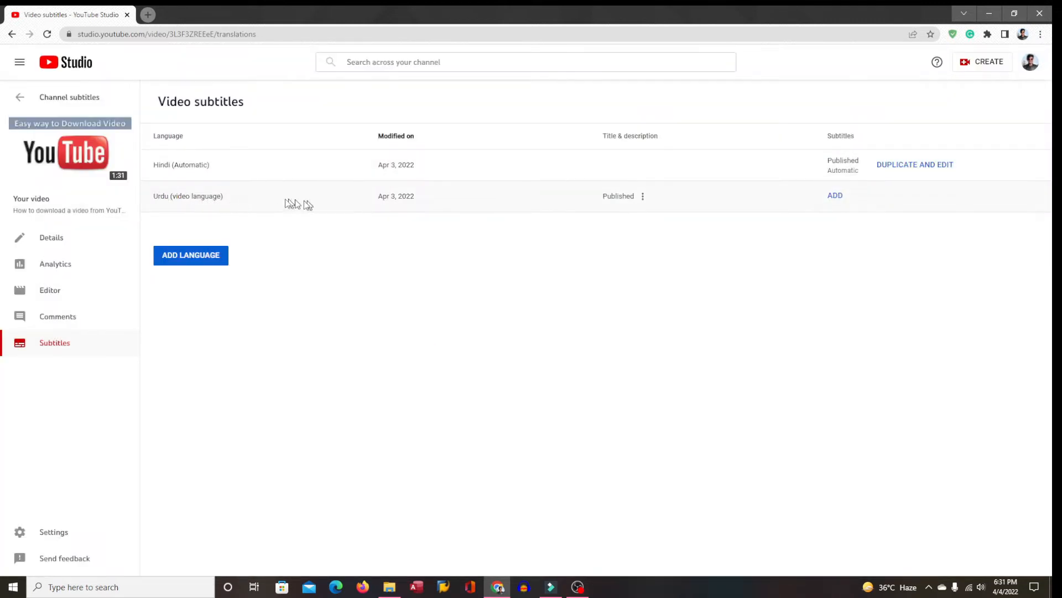
Add Urdu subtitles to be typed manually and set the first caption's end time to 0:03:00.
click(838, 198)
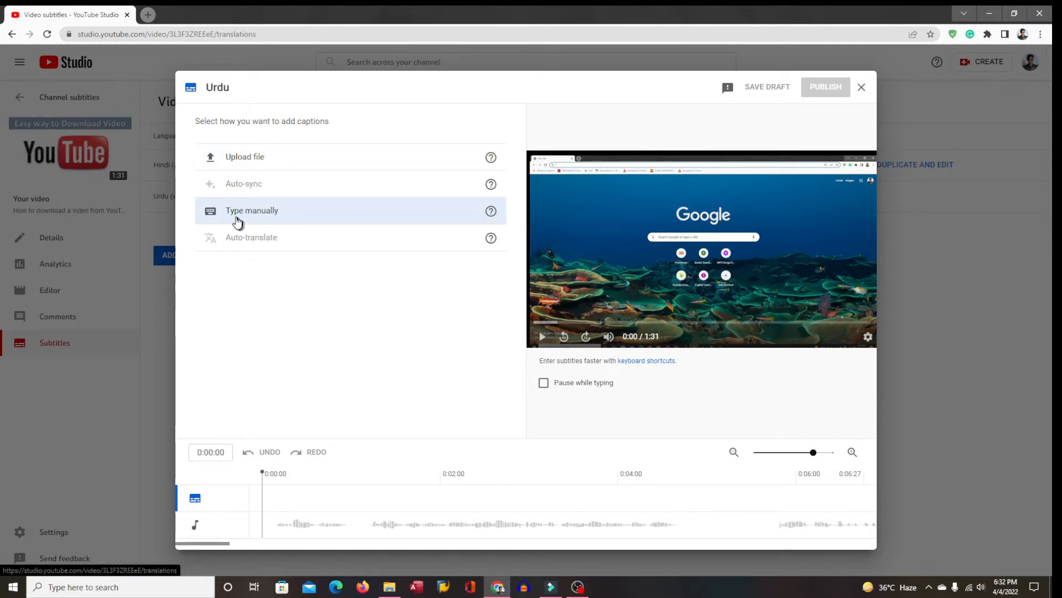
click(264, 212)
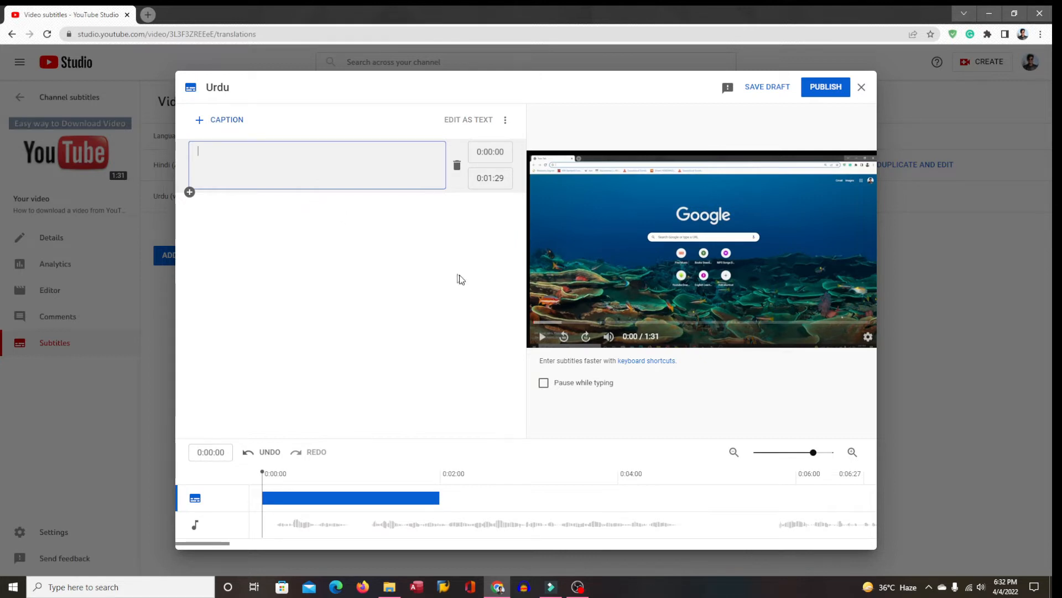
click(492, 177)
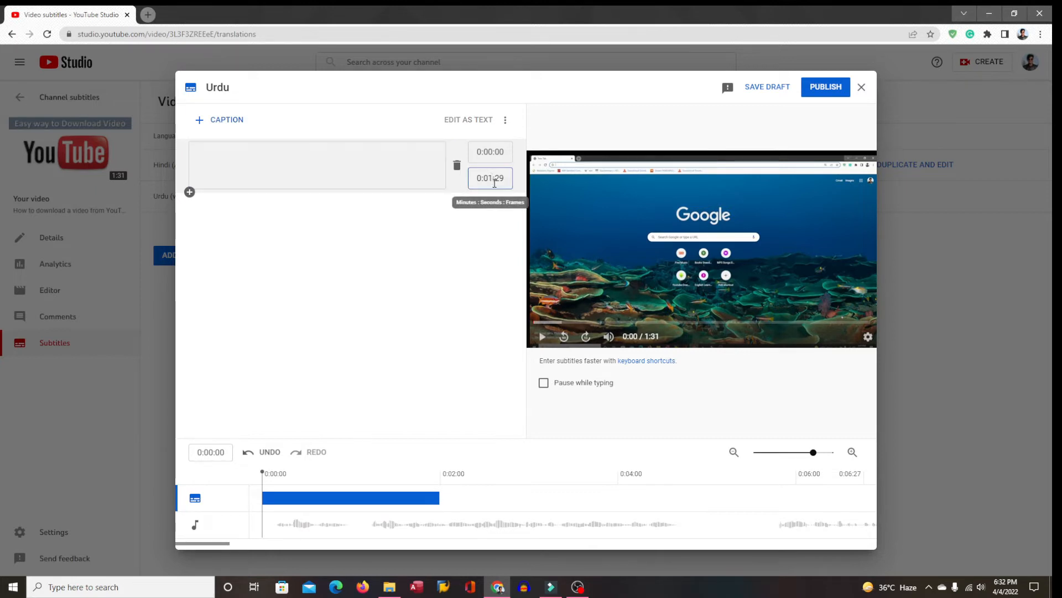
text(3)
key(BackSpace)
key(BackSpace)
click(356, 166)
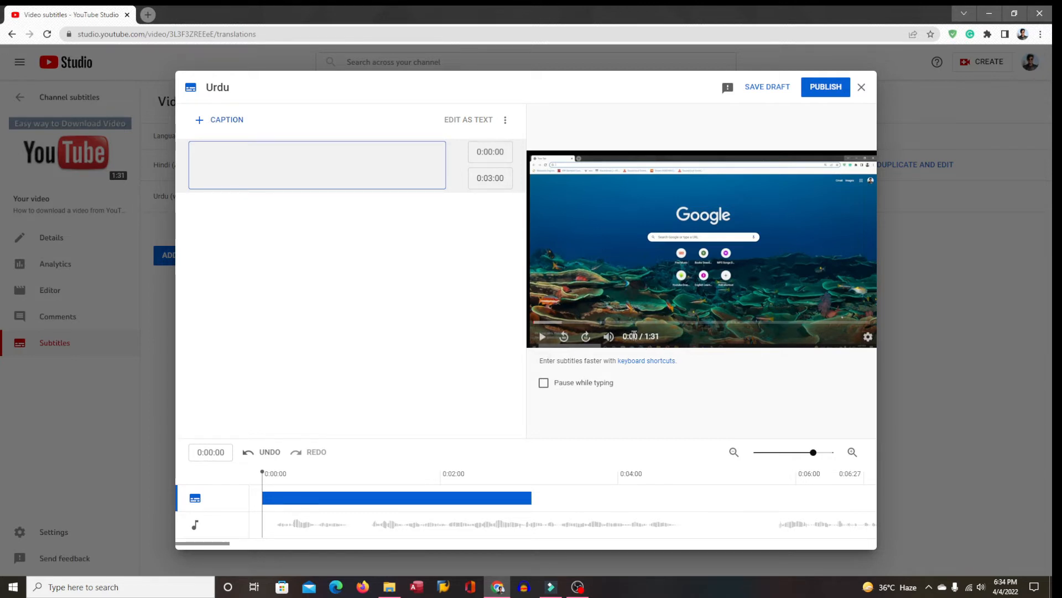
Play the first seconds of the video and set the first caption's end time to 0:03:25.
click(542, 345)
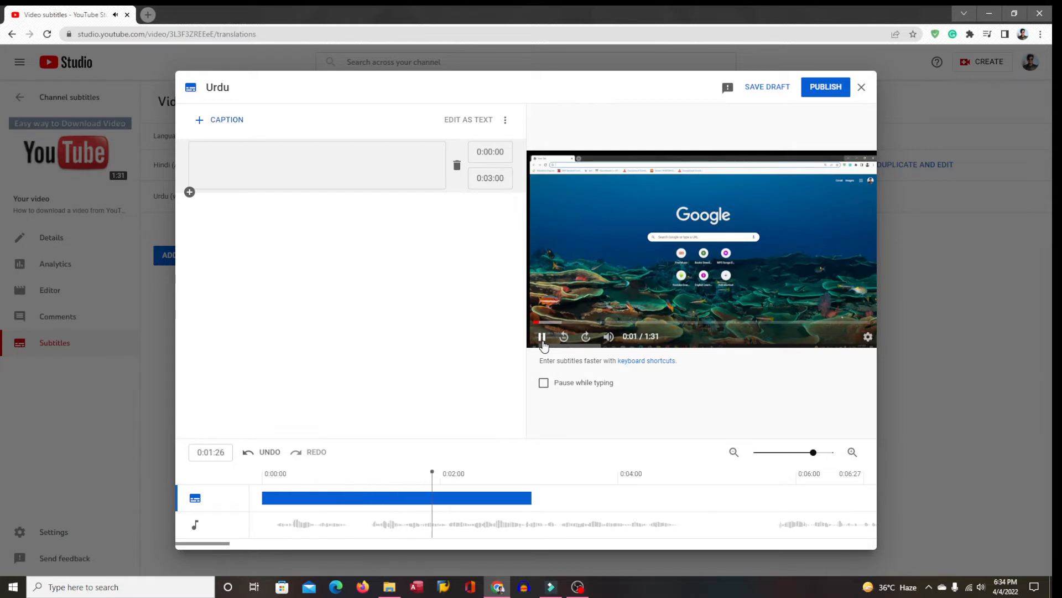
click(543, 346)
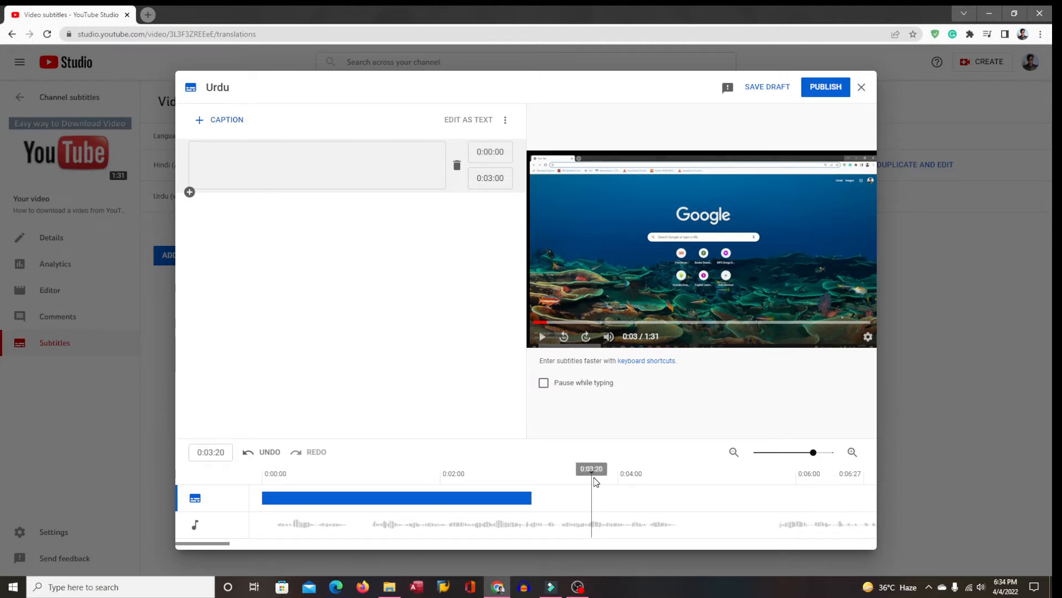
click(503, 179)
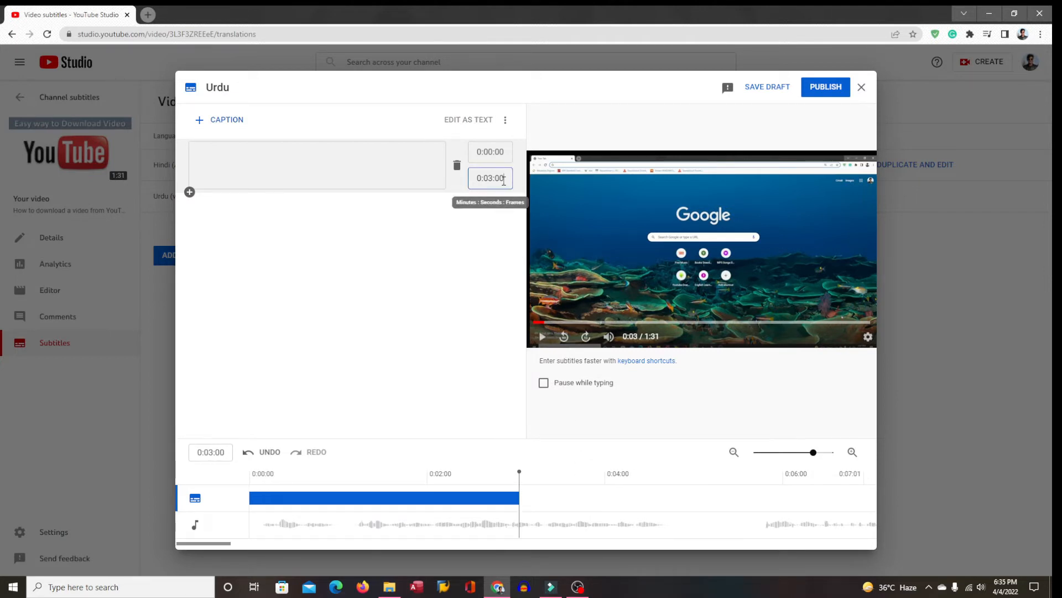
key(BackSpace)
Write "if you want to download a video from Youtube" in the first caption and add the following caption line.
click(417, 171)
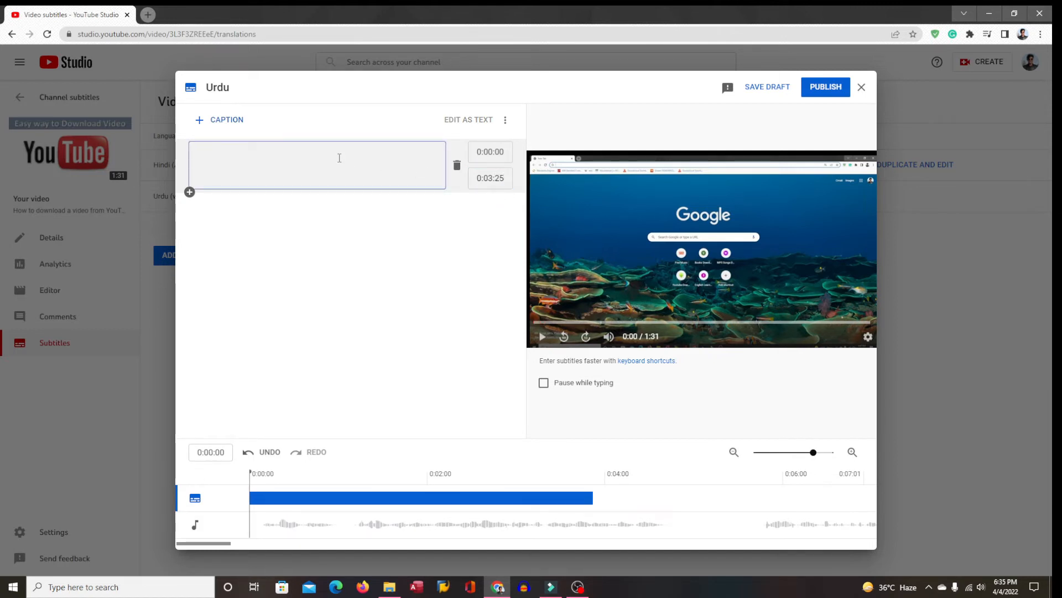
text(if you want to download a video from Youtube)
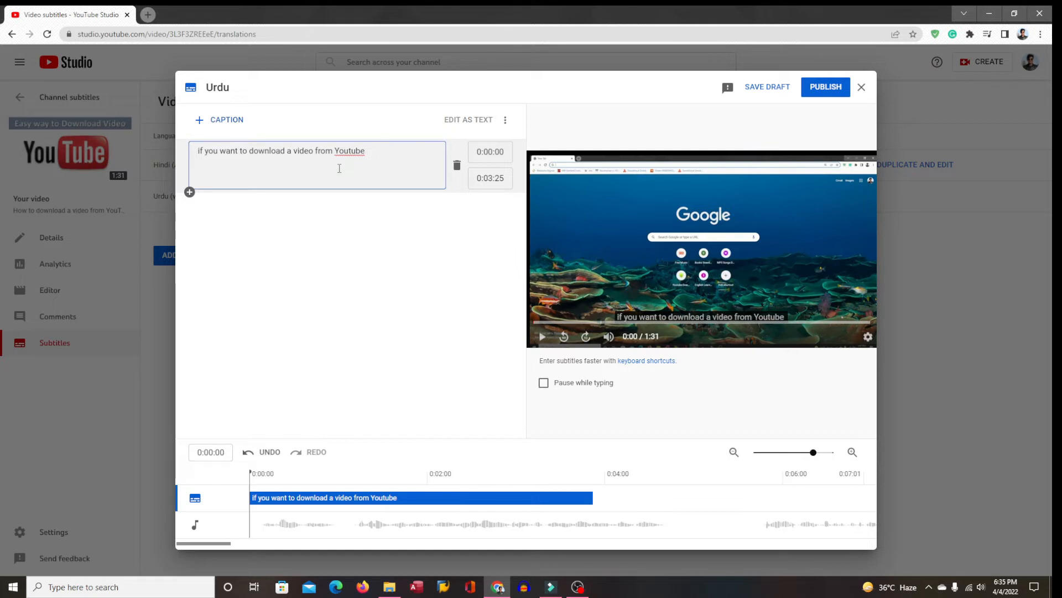
key(Return)
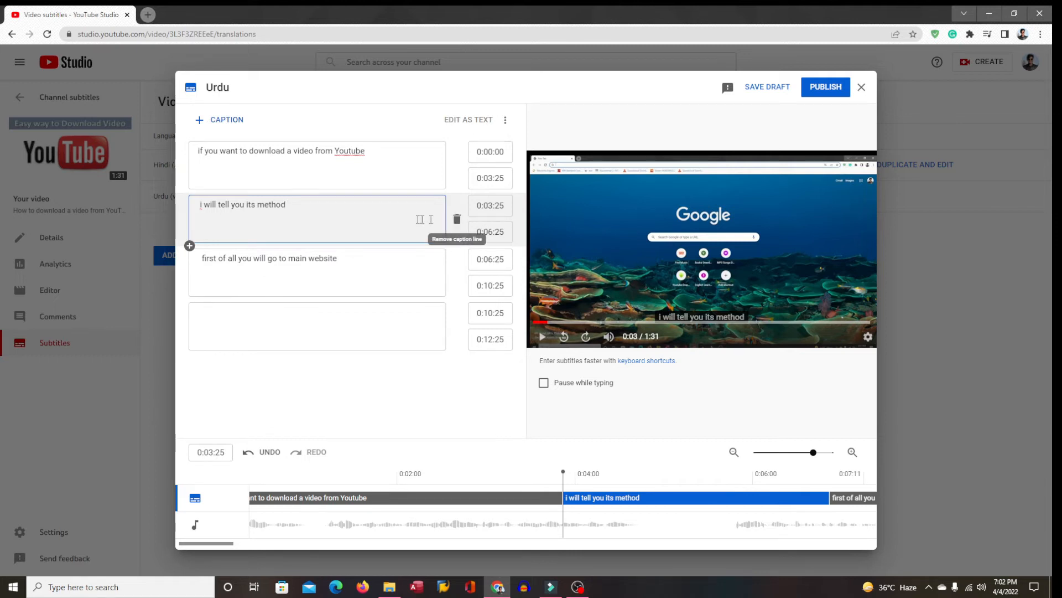
Return to the start of the video and play it to check the captions against the speech.
click(325, 215)
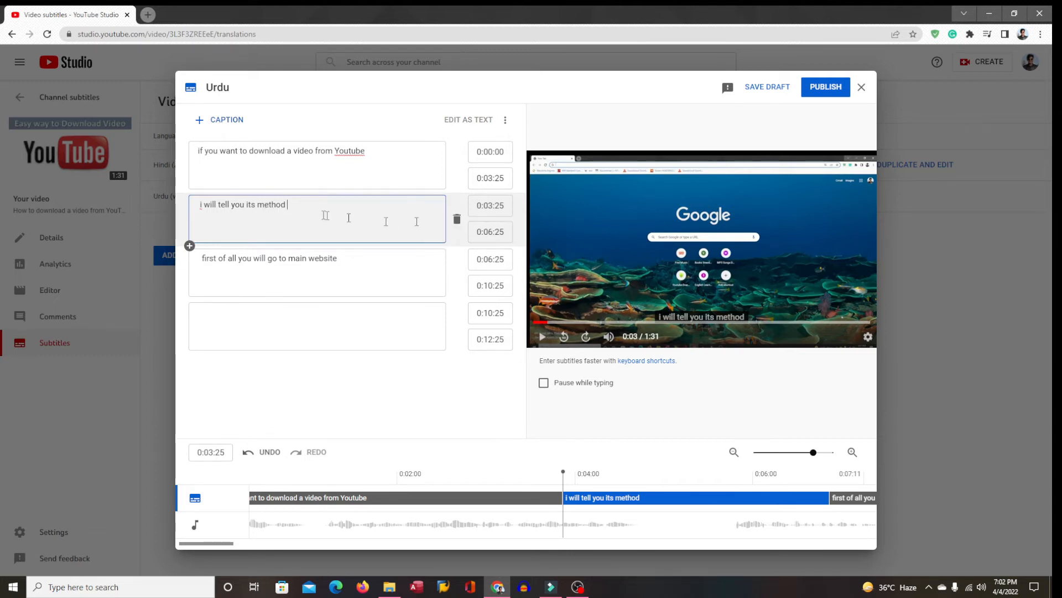
click(536, 322)
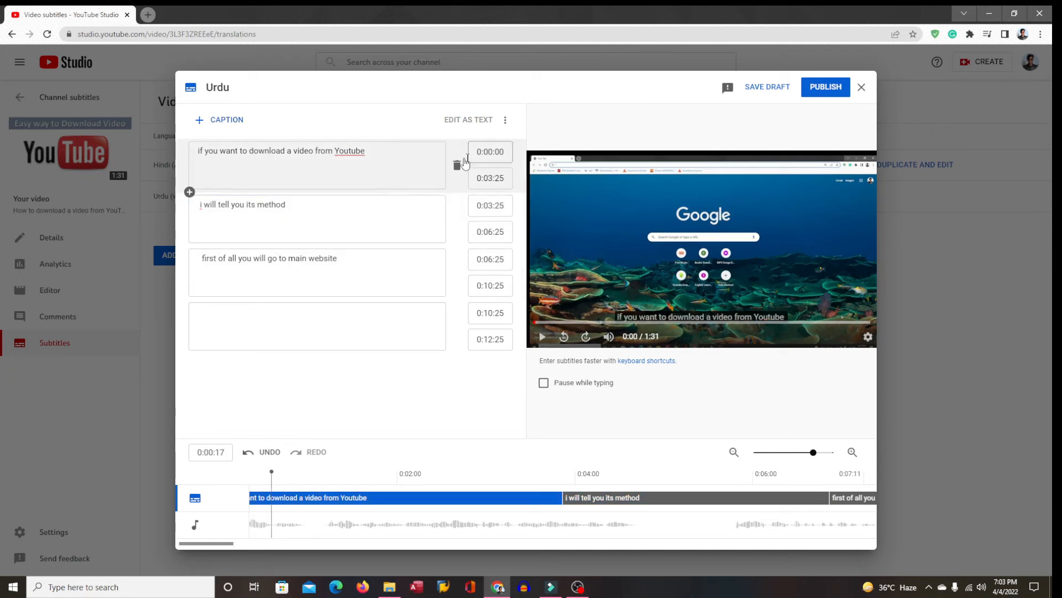
click(541, 338)
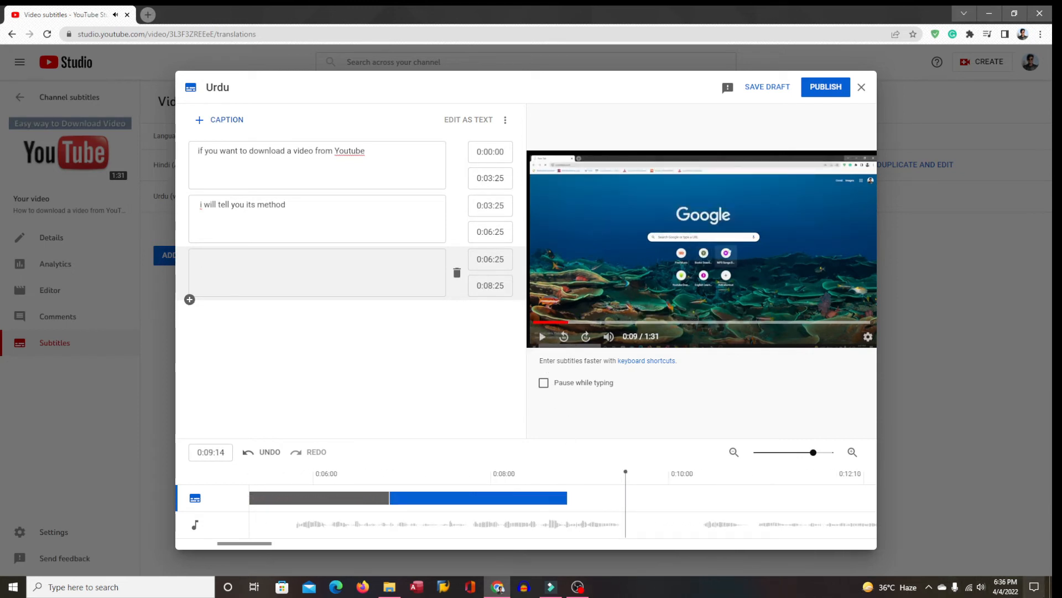
Set the speaker volume to 67 and the third caption's end time to 0:10:25.
click(981, 586)
click(976, 560)
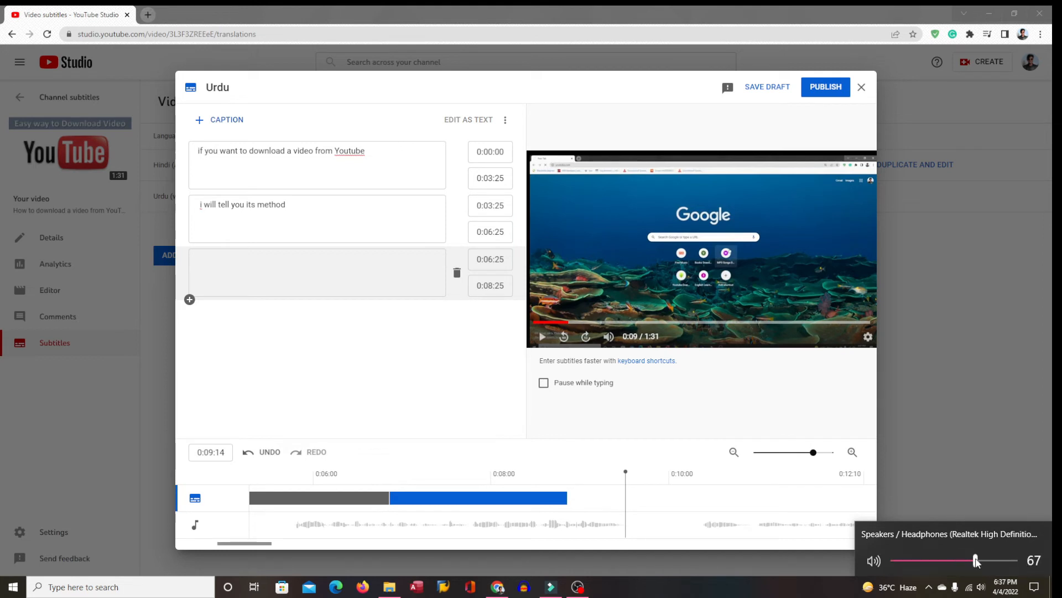
click(494, 287)
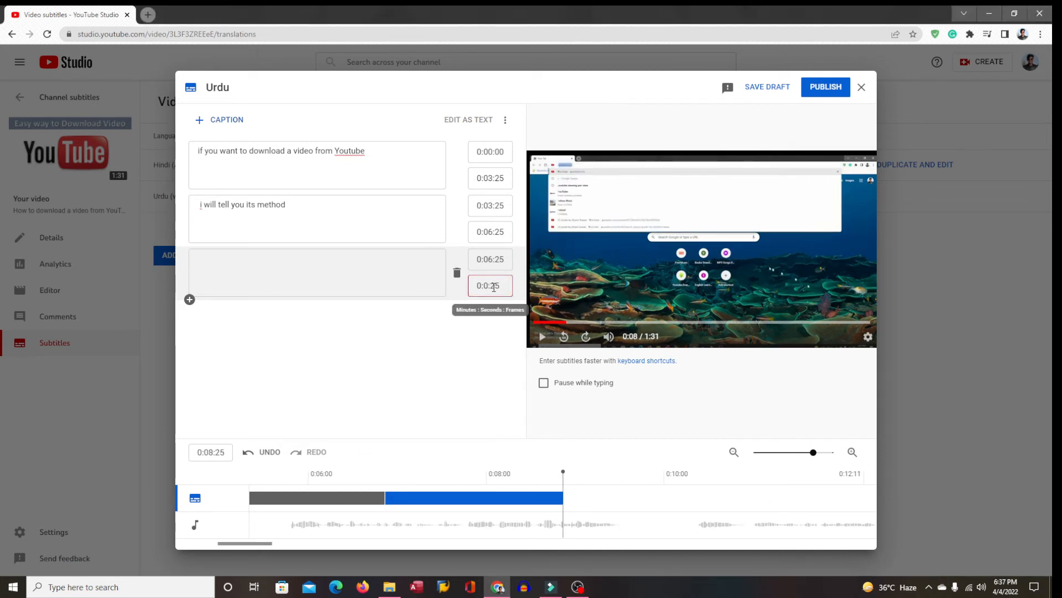
text(10)
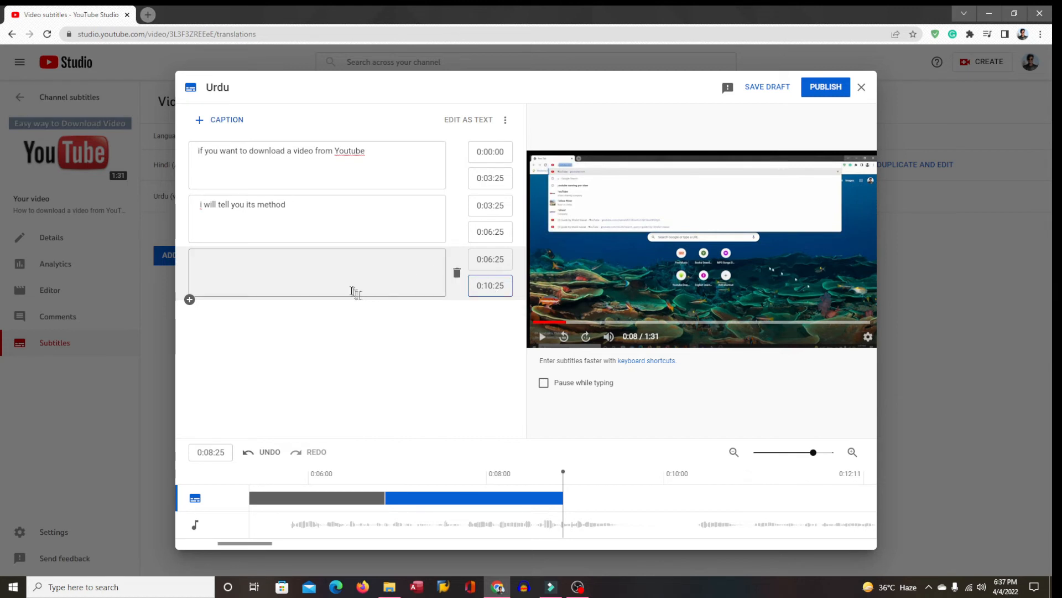
Write "first of all you will go to main website" in the third caption and add a fourth caption line.
click(343, 284)
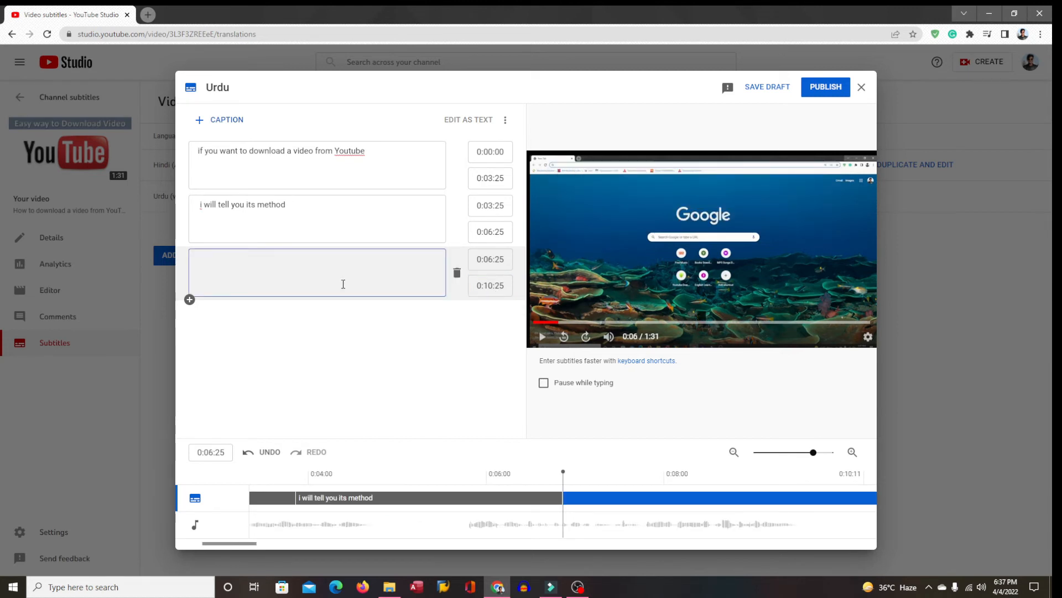
text(first of all you will go to main website)
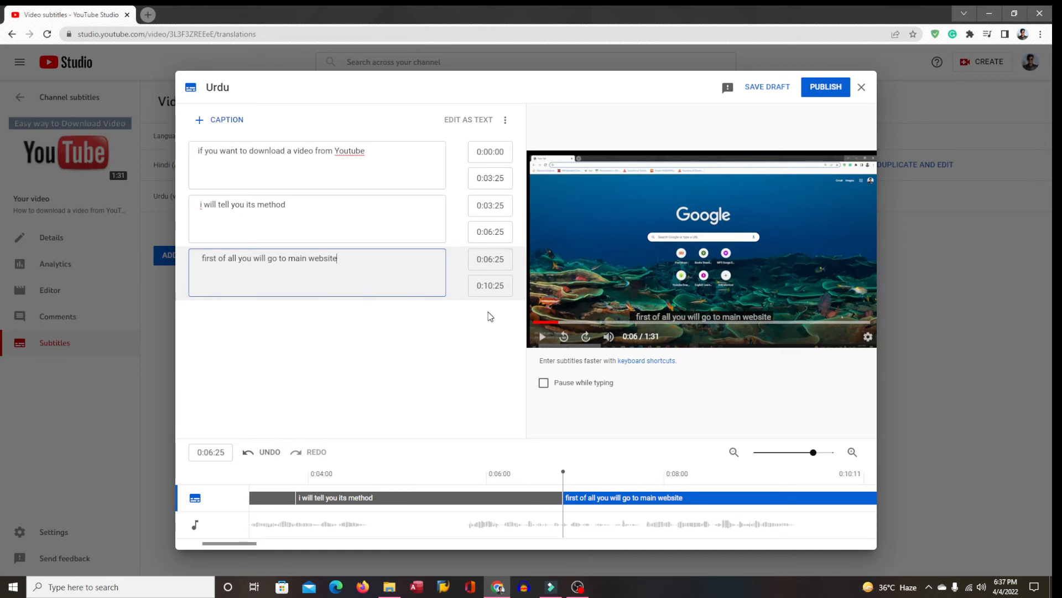
key(Return)
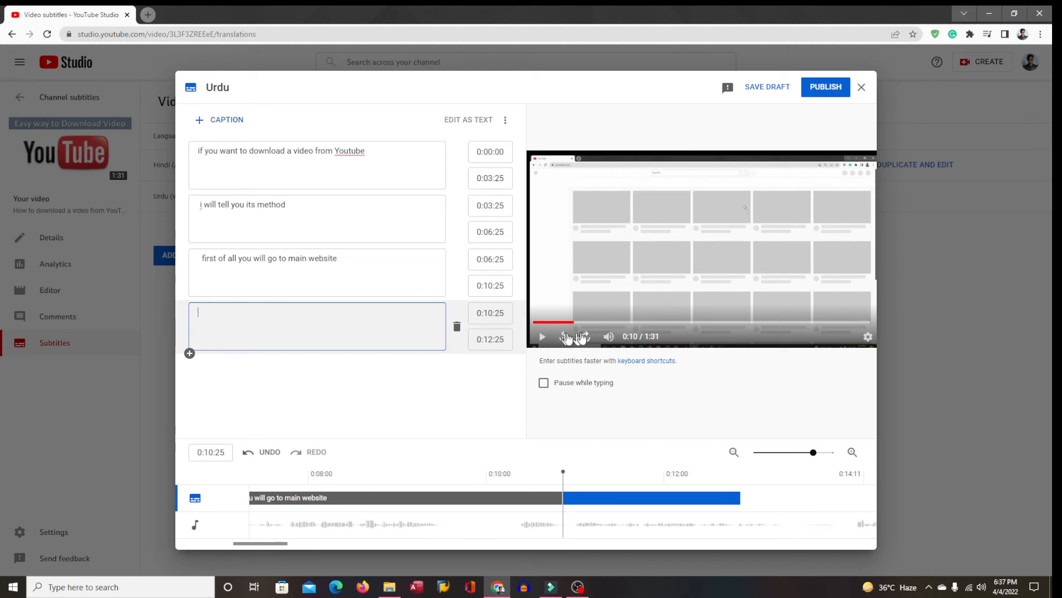
Play the video from the beginning to review the entered captions, and return to its start.
click(534, 322)
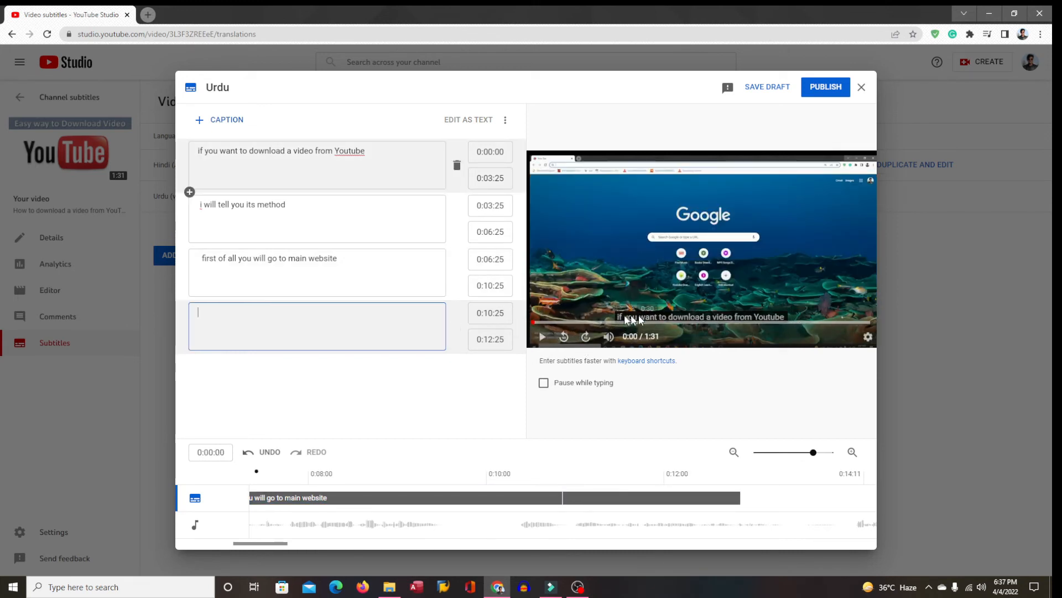
click(542, 336)
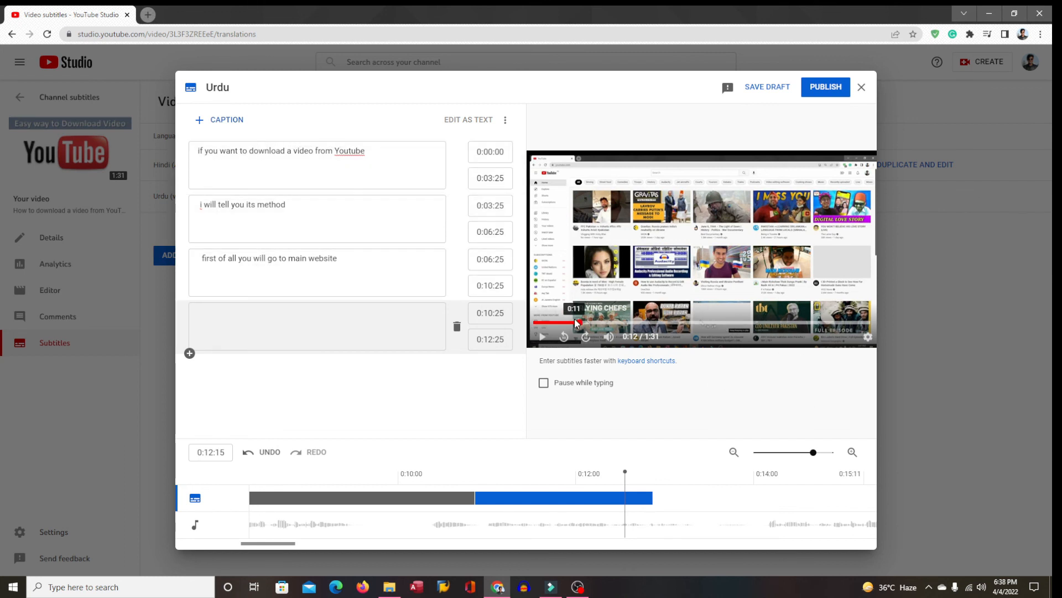
click(538, 322)
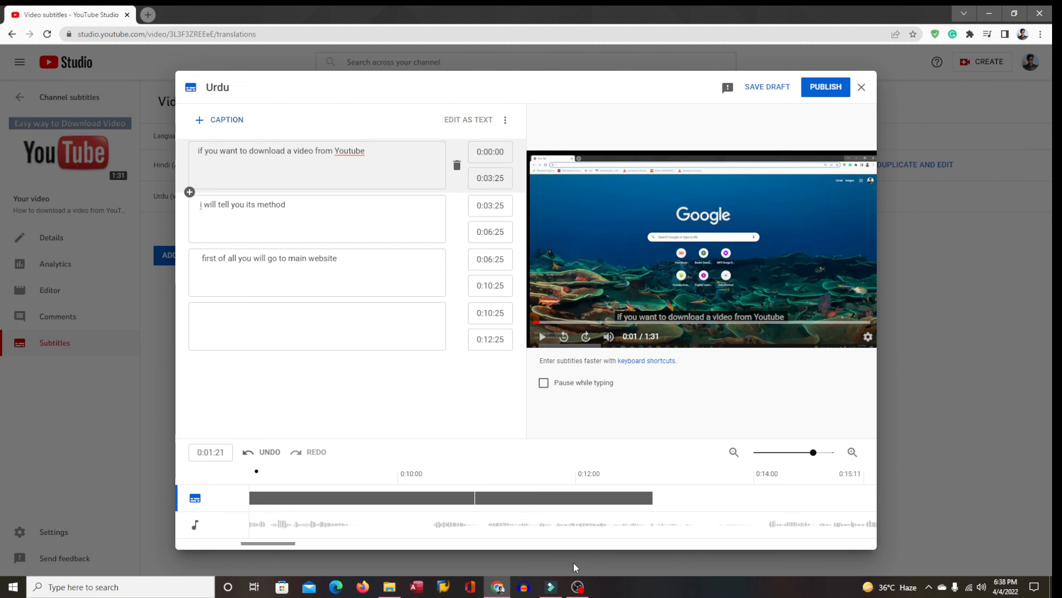
mouse_move(579, 593)
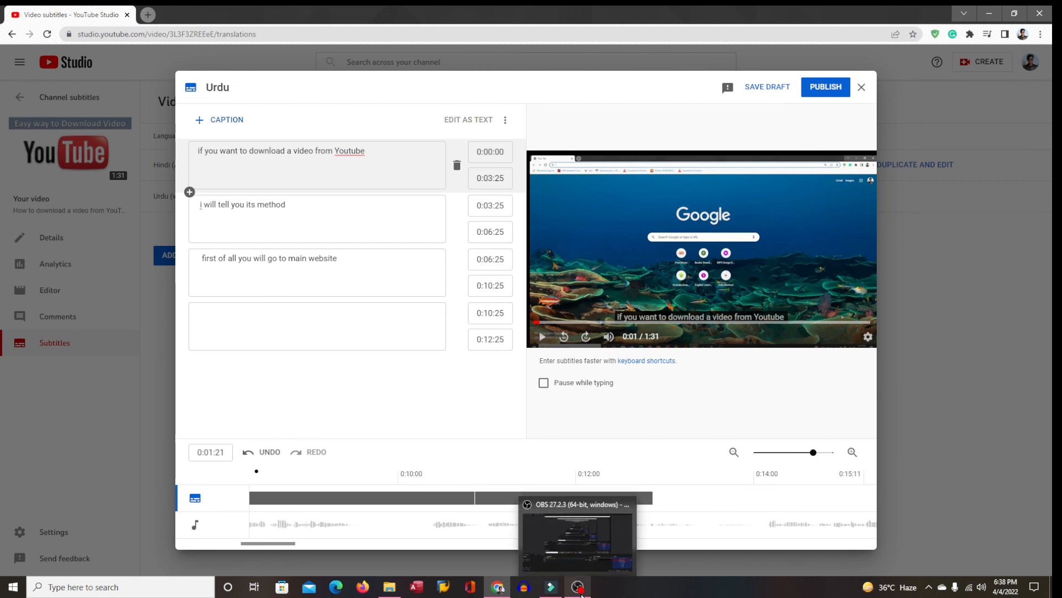